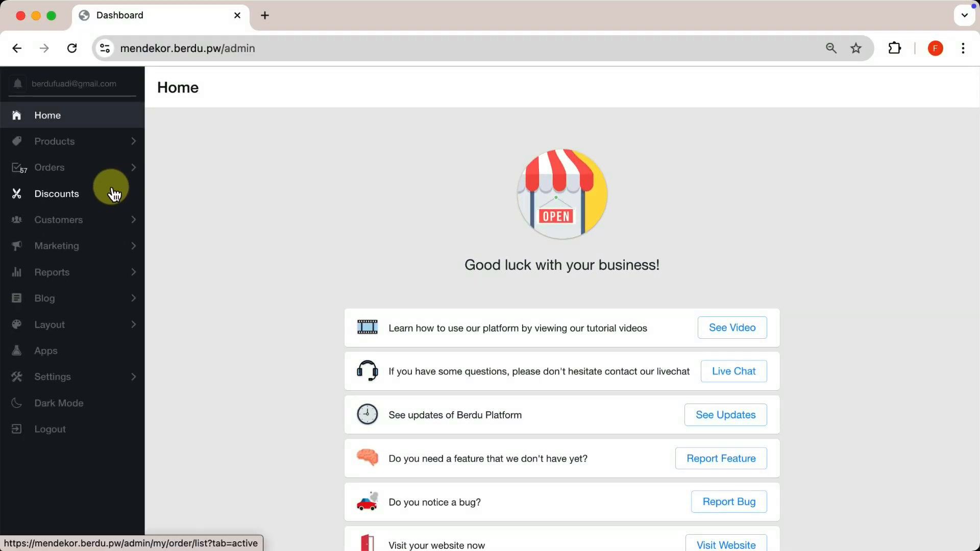
# Open the WhatsApp Template app for editing and review the Order Invoice template.
pyautogui.click(71, 351)
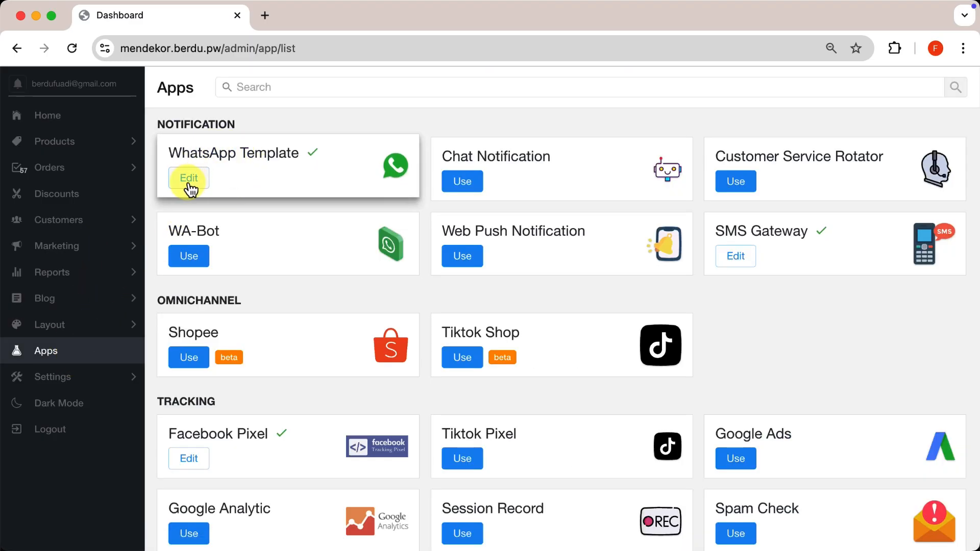
pyautogui.click(189, 180)
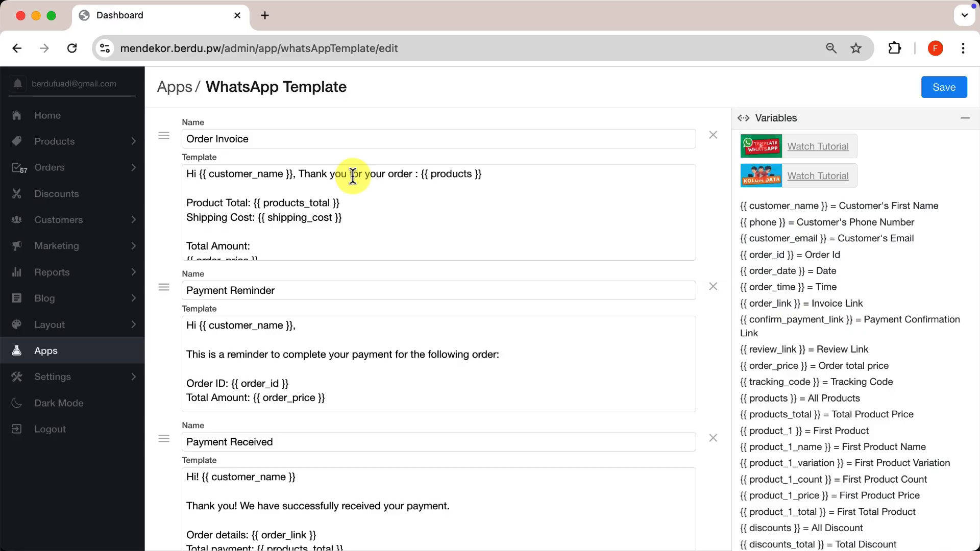
pyautogui.scroll(-3, 353, 177)
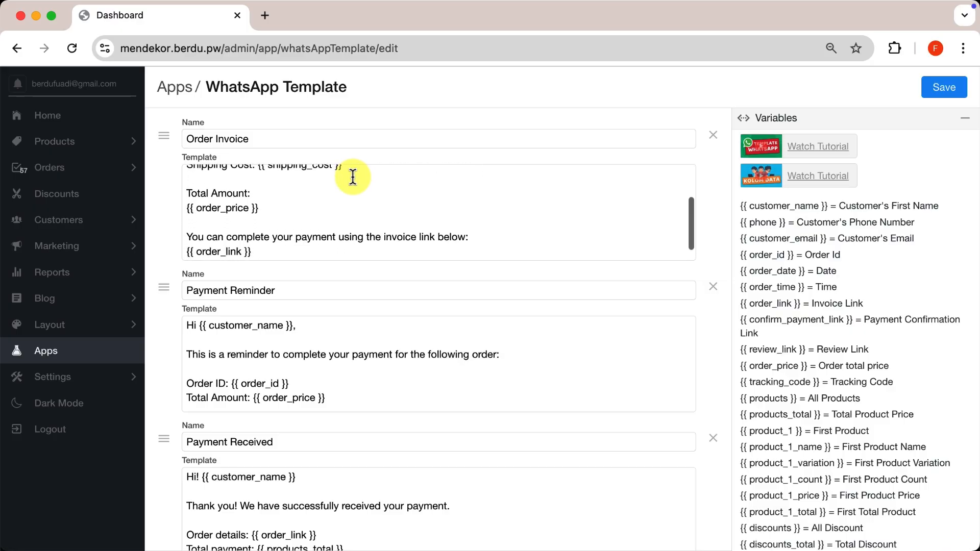
pyautogui.scroll(-1, 353, 177)
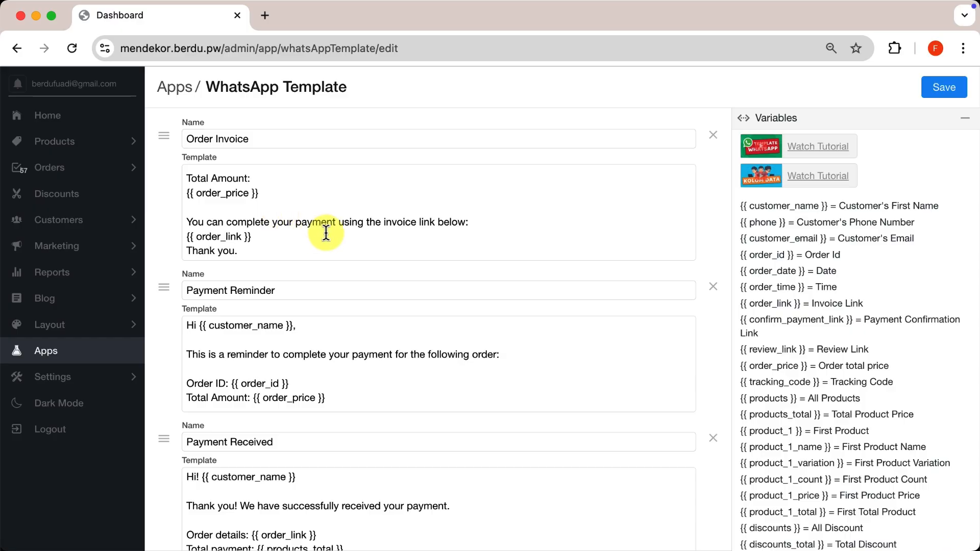
pyautogui.scroll(2, 329, 231)
pyautogui.scroll(3, 328, 231)
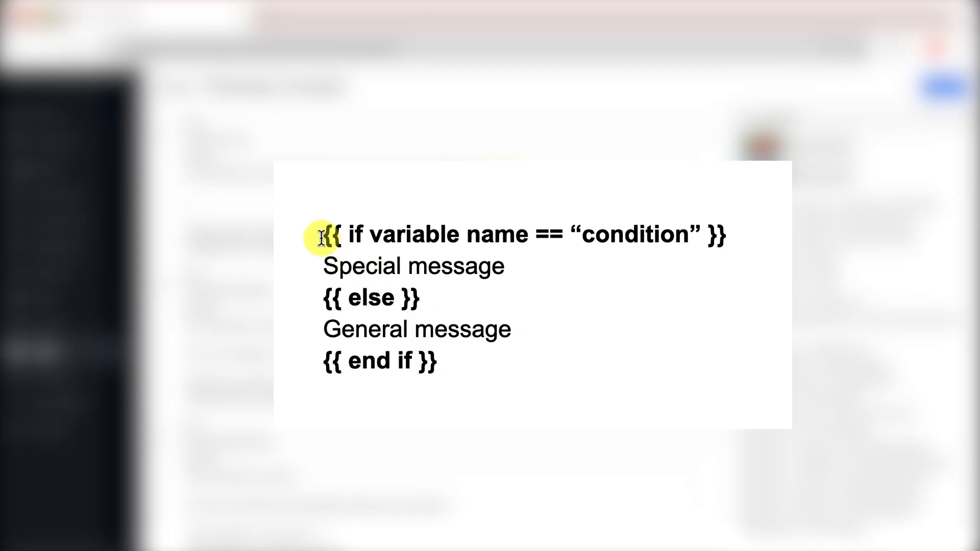
pyautogui.moveTo(322, 238); pyautogui.dragTo(731, 228)
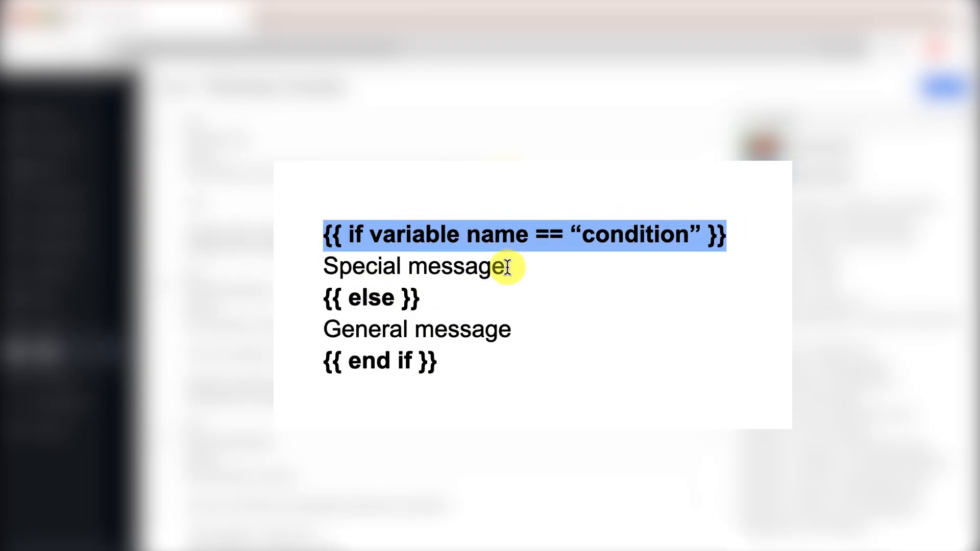
pyautogui.moveTo(320, 299); pyautogui.dragTo(427, 305)
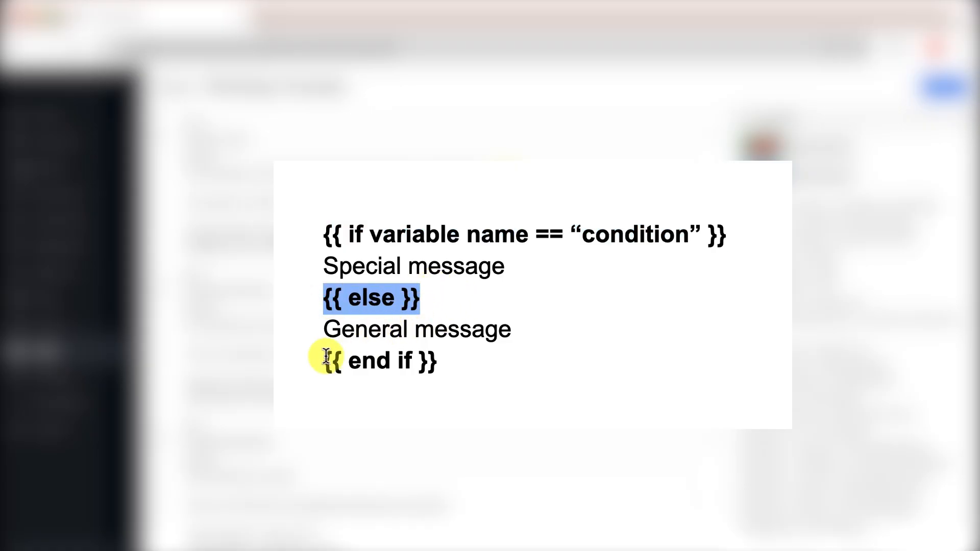
pyautogui.moveTo(318, 361); pyautogui.dragTo(447, 368)
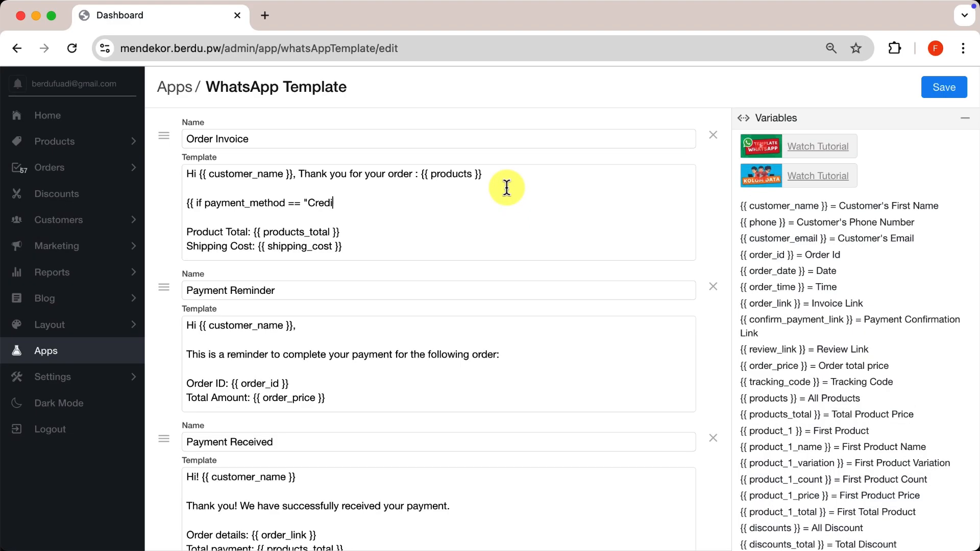
# Add a block to the Order Invoice template: {{ if payment_method == "Credit Card" }}, "special message", {{ else }}, "general message", {{ end if }}.
pyautogui.write('}}')
pyautogui.press('Return')
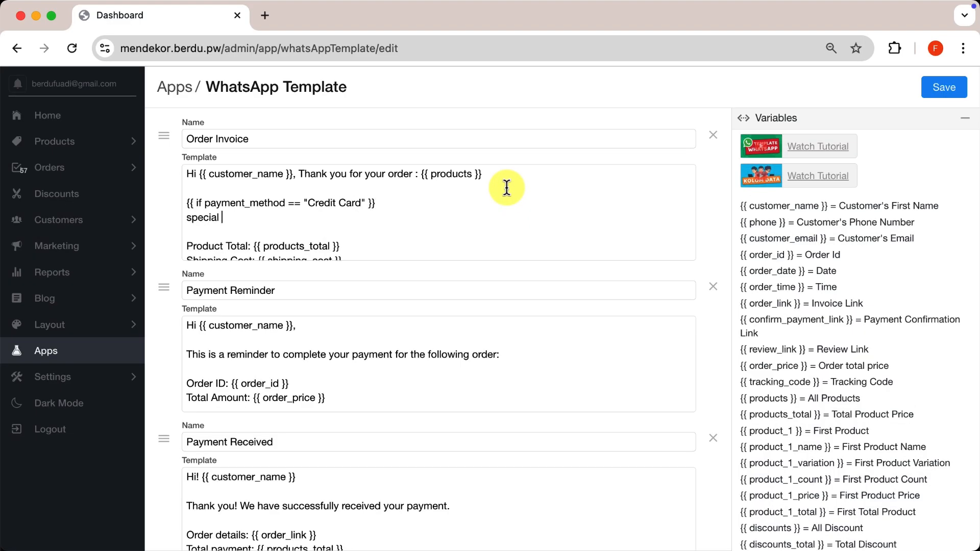
pyautogui.write('special message')
pyautogui.press('Return')
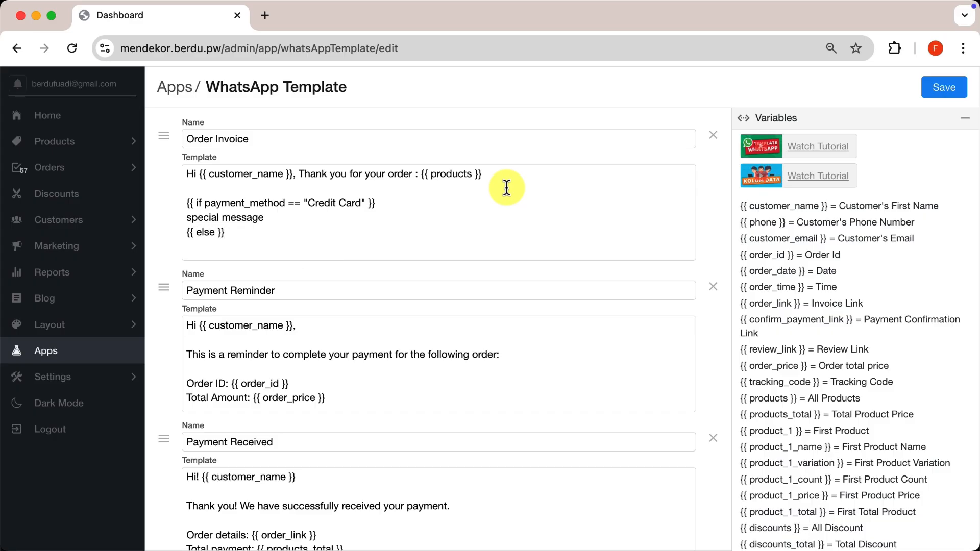
pyautogui.press('Return')
pyautogui.write('general message')
pyautogui.press('Return')
pyautogui.write('{{ end if }}')
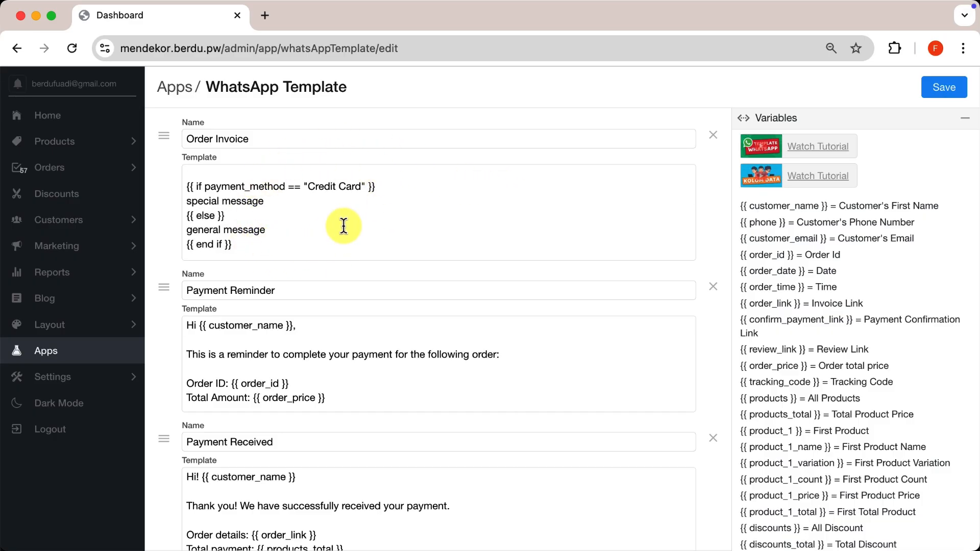
# Change the payment_method condition in the Order Invoice template to "Bank Transfer".
pyautogui.click(205, 186)
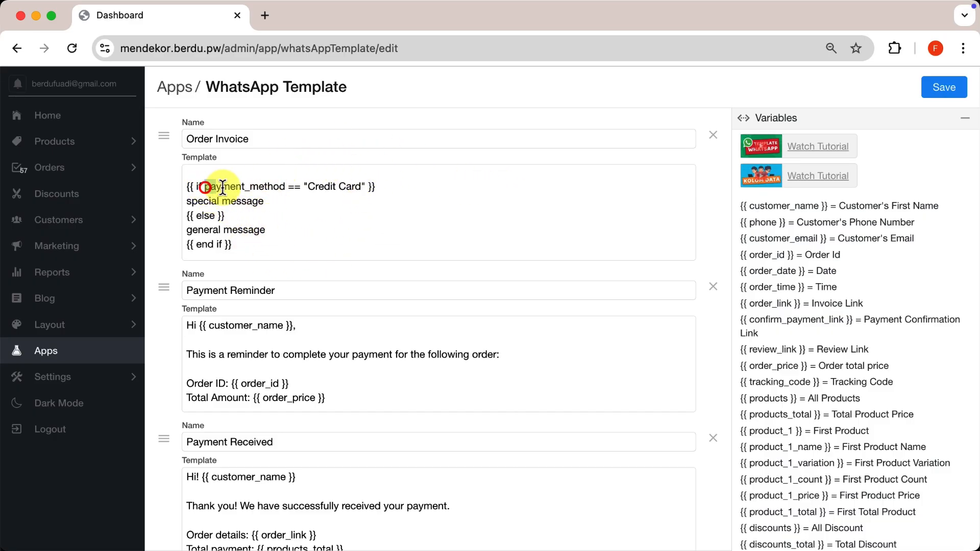
pyautogui.moveTo(223, 187); pyautogui.dragTo(284, 186)
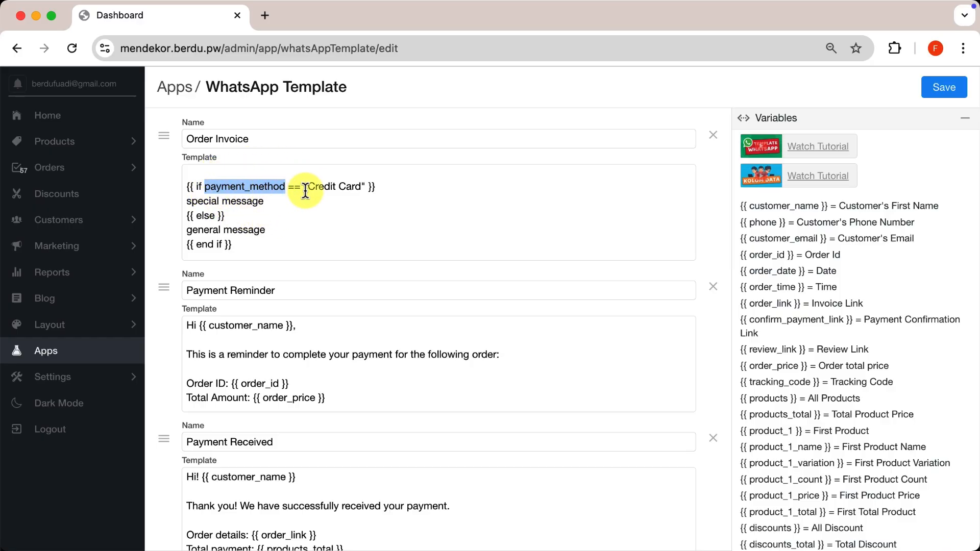
pyautogui.moveTo(309, 188); pyautogui.dragTo(362, 188)
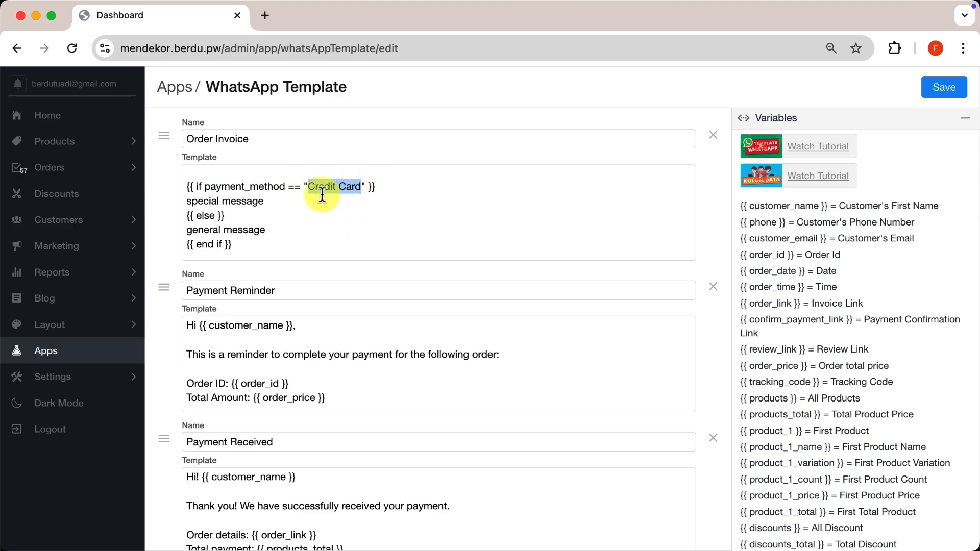
pyautogui.write('Bank Transf')
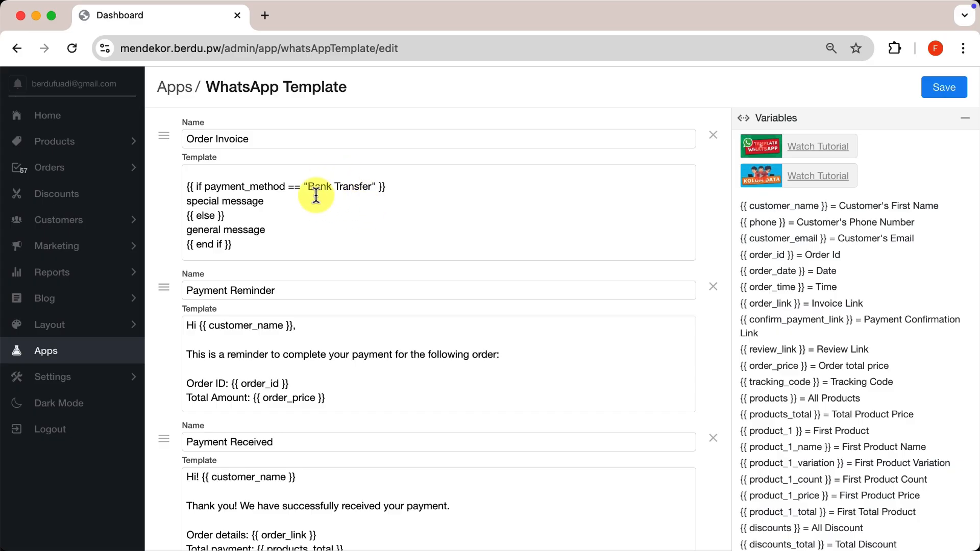
# Replace the "special message" placeholder with "Please complete your bank transfer within 24 hours to avoid automatic cancelation.".
pyautogui.click(187, 200)
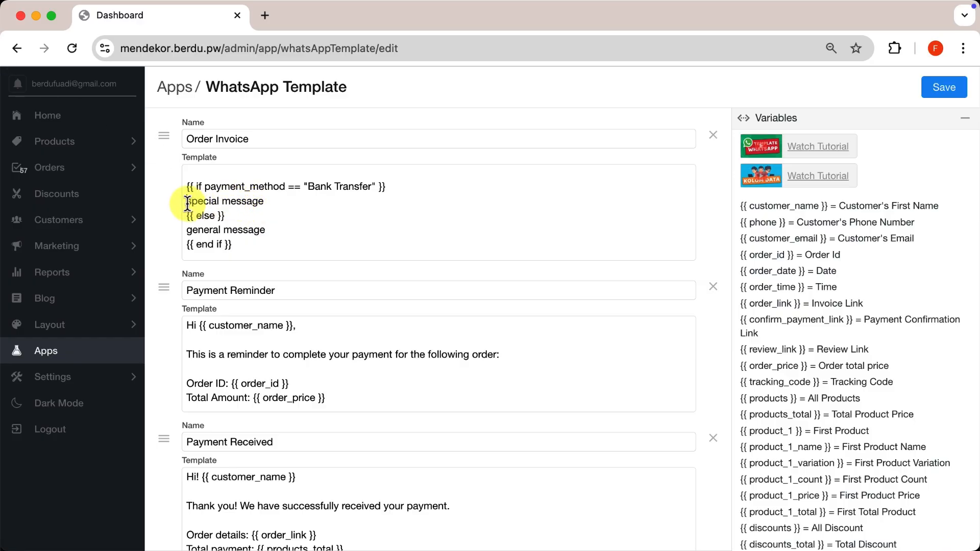
pyautogui.moveTo(187, 203); pyautogui.dragTo(268, 202)
pyautogui.write('Please complete your bank transfer within 24 hours to avoid')
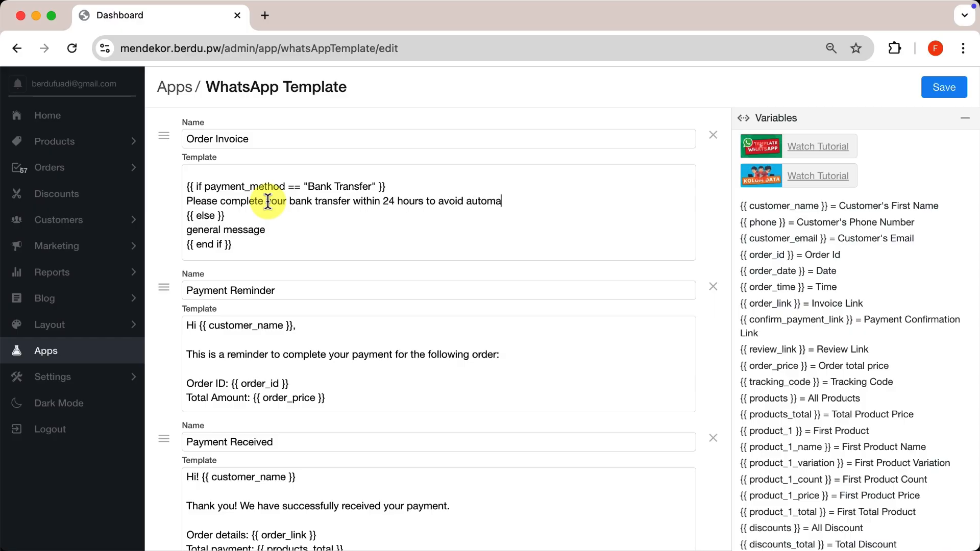
pyautogui.write('on.')
# Below the bank transfer message, add a blank line, "You can complete your payment using this invoice link below:" and {{ order_link }}.
pyautogui.press('Return')
pyautogui.press('Return')
pyautogui.write('You can complete your payment using this invoice link below:')
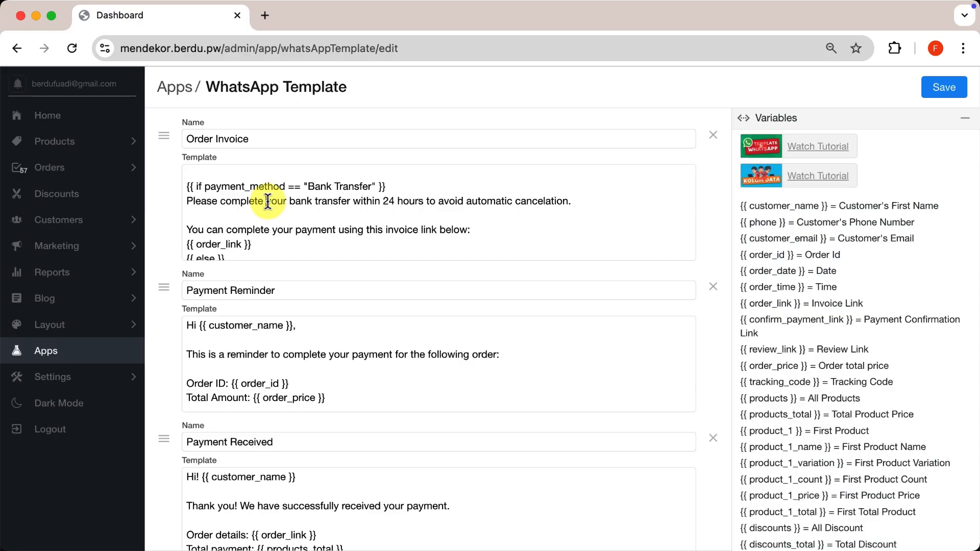
# Move the original text from "Product Total" through "Thank you." into the else branch, replacing the "general message" placeholder.
pyautogui.scroll(-4, 268, 202)
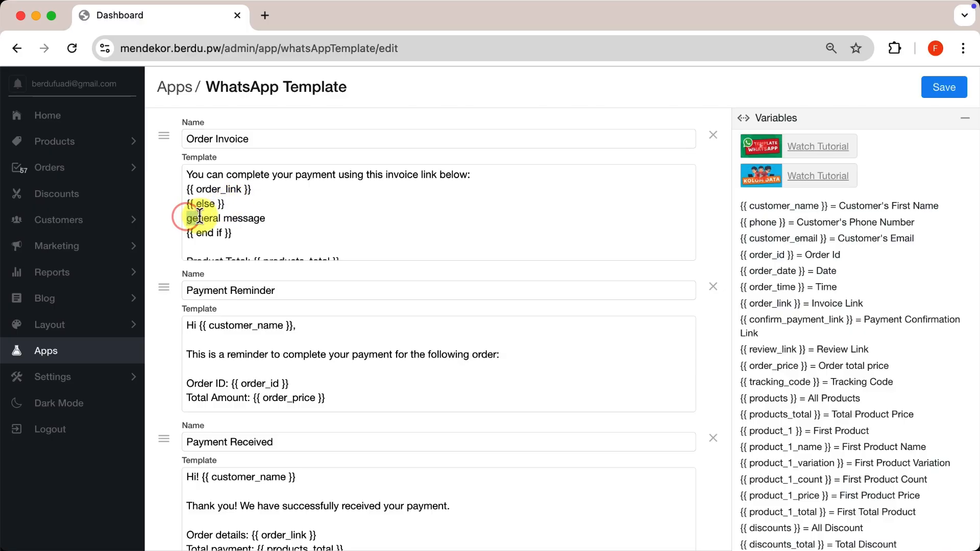
pyautogui.moveTo(185, 218); pyautogui.dragTo(272, 219)
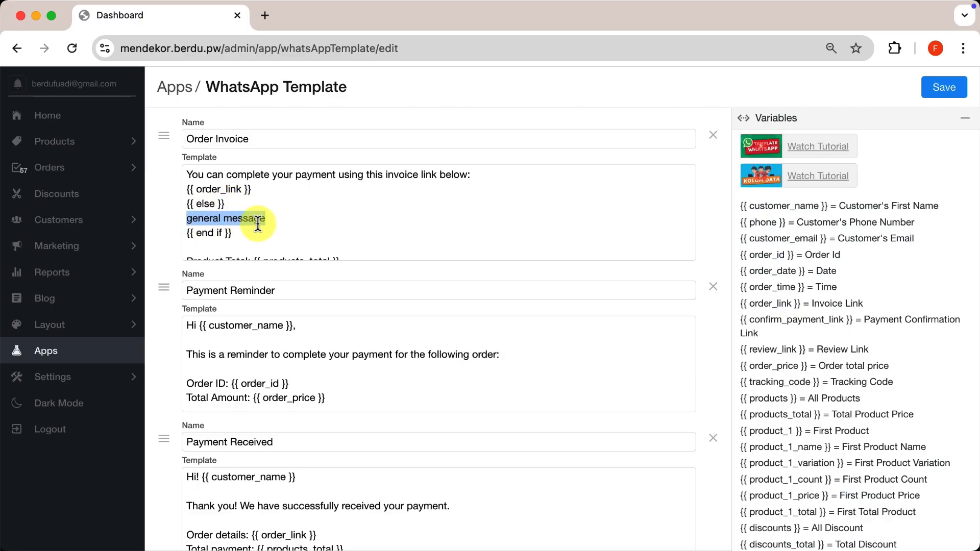
pyautogui.scroll(-2, 255, 219)
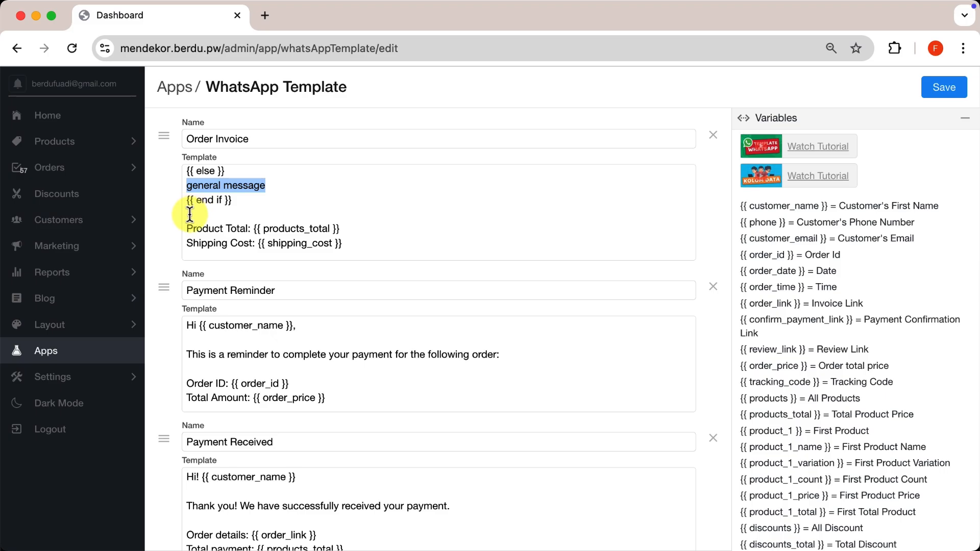
pyautogui.moveTo(188, 221)
pyautogui.mouseDown()
pyautogui.moveTo(225, 212)
pyautogui.moveTo(199, 224)
pyautogui.mouseUp()
pyautogui.rightClick(219, 225)
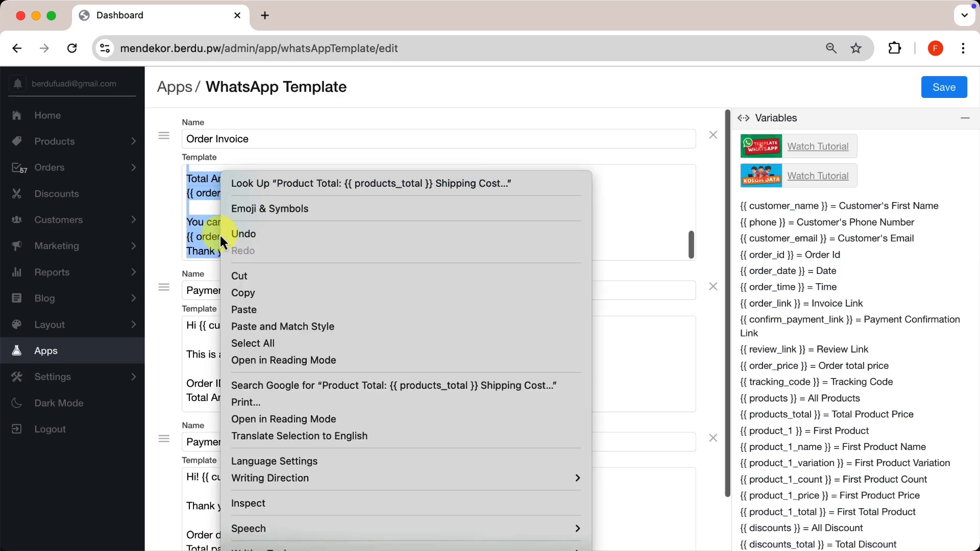
pyautogui.click(242, 277)
pyautogui.scroll(1, 240, 223)
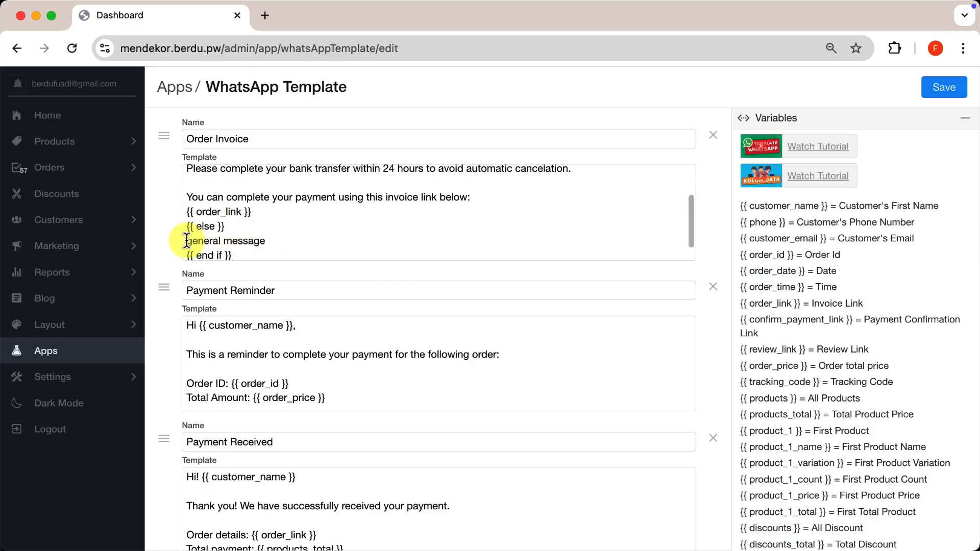
pyautogui.moveTo(193, 240); pyautogui.dragTo(263, 241)
pyautogui.rightClick(247, 241)
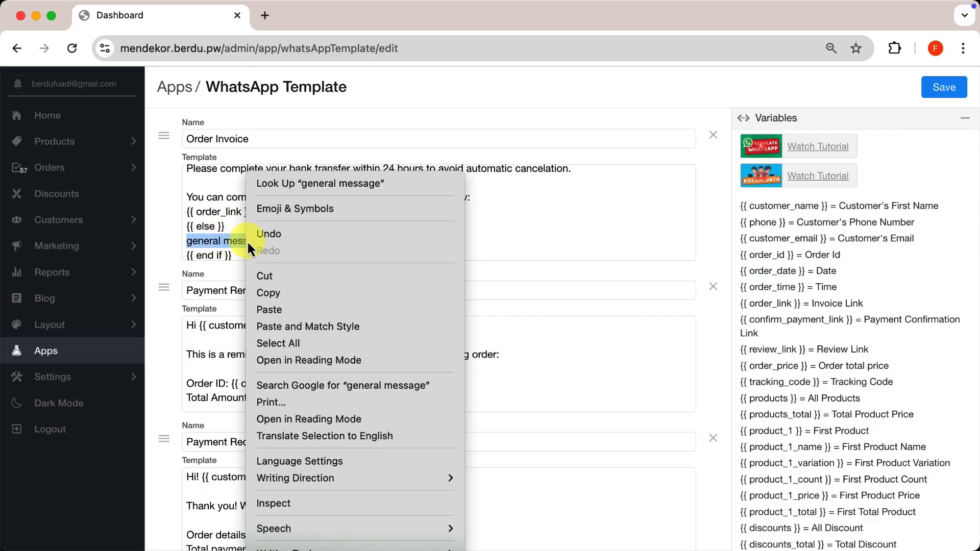
pyautogui.click(277, 309)
pyautogui.scroll(-1, 262, 249)
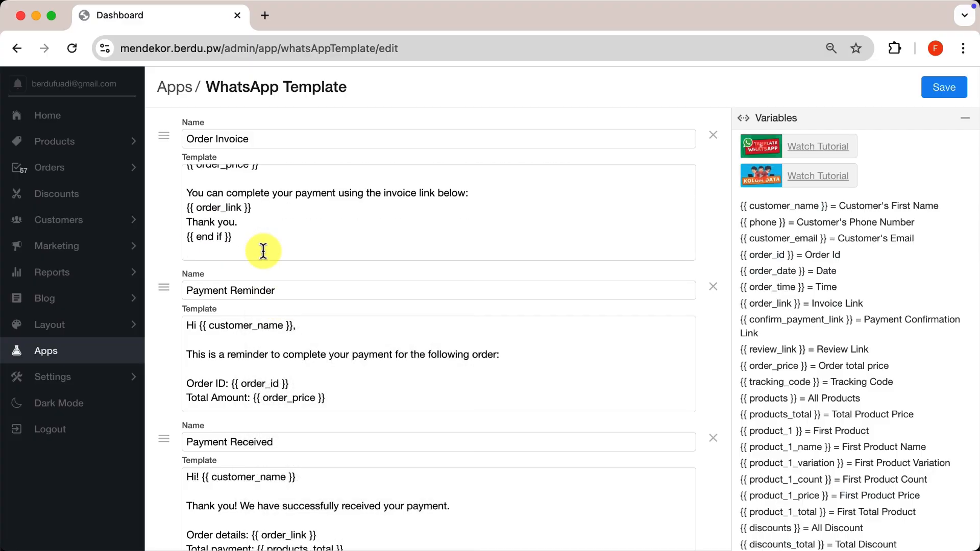
pyautogui.scroll(1, 263, 250)
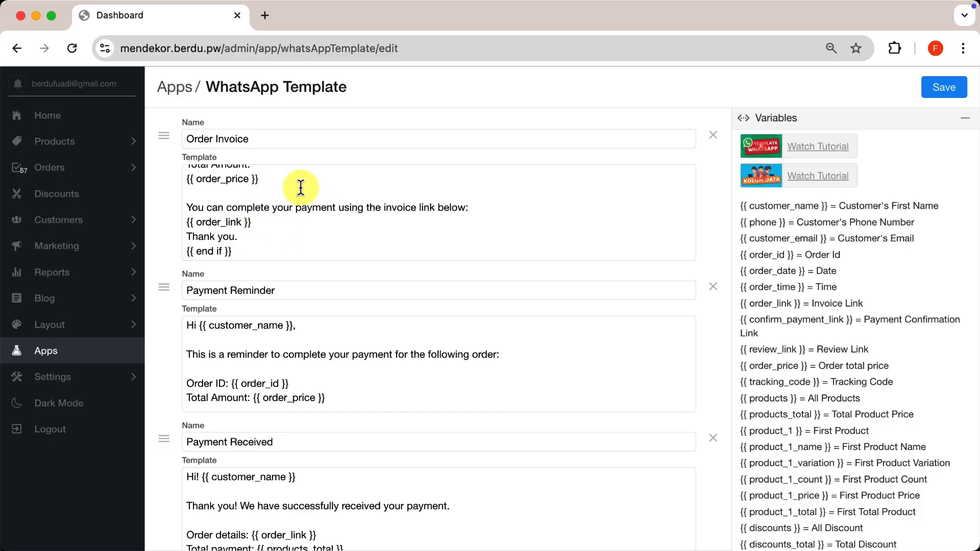
pyautogui.scroll(5, 296, 189)
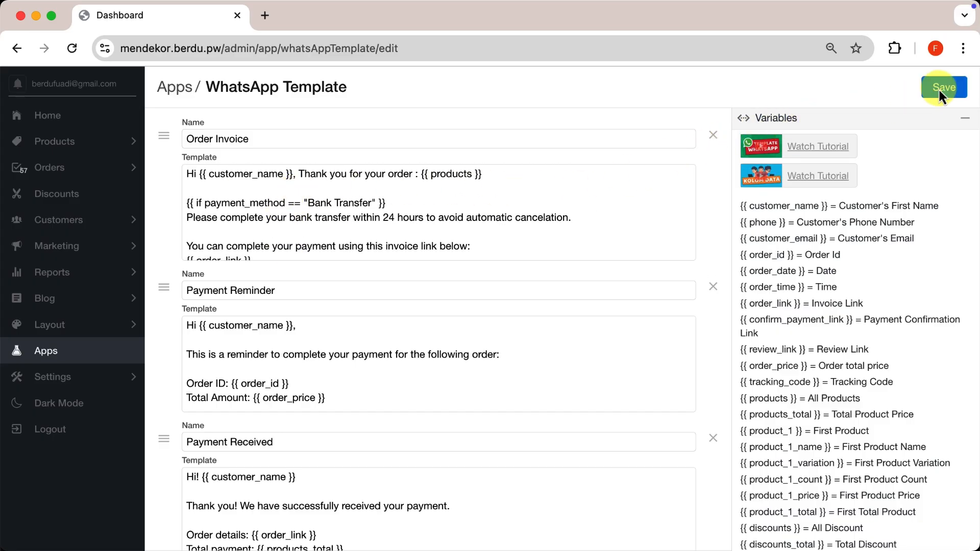
# Open Orders in a new browser tab and show the All Orders list.
pyautogui.rightClick(47, 171)
pyautogui.click(53, 176)
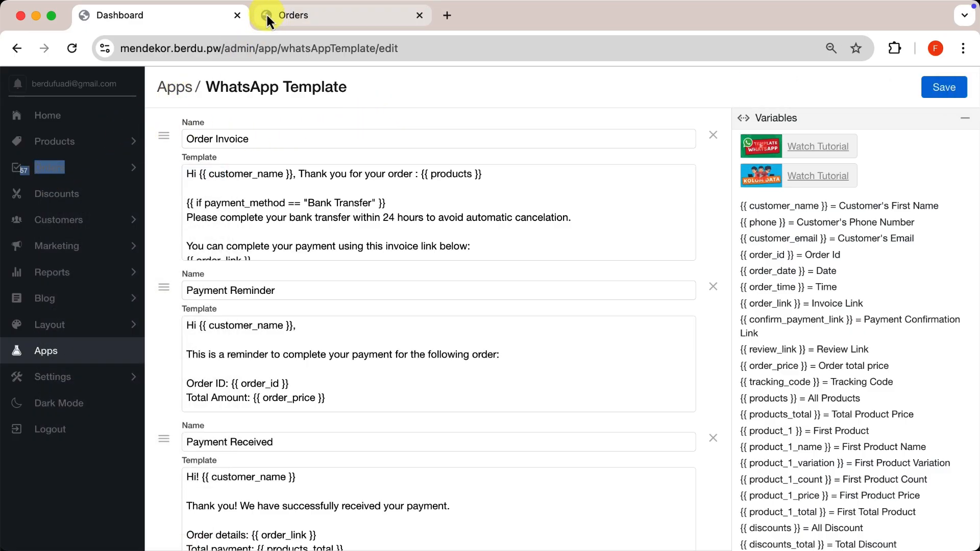
pyautogui.click(267, 19)
pyautogui.click(66, 144)
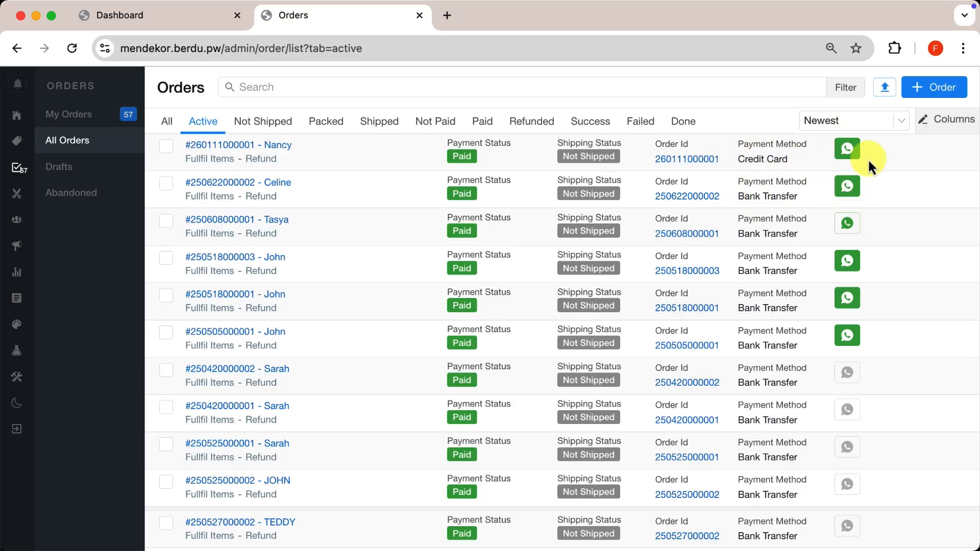
# Remove the WhatsApp Template column from the orders list and save the column settings.
pyautogui.click(936, 128)
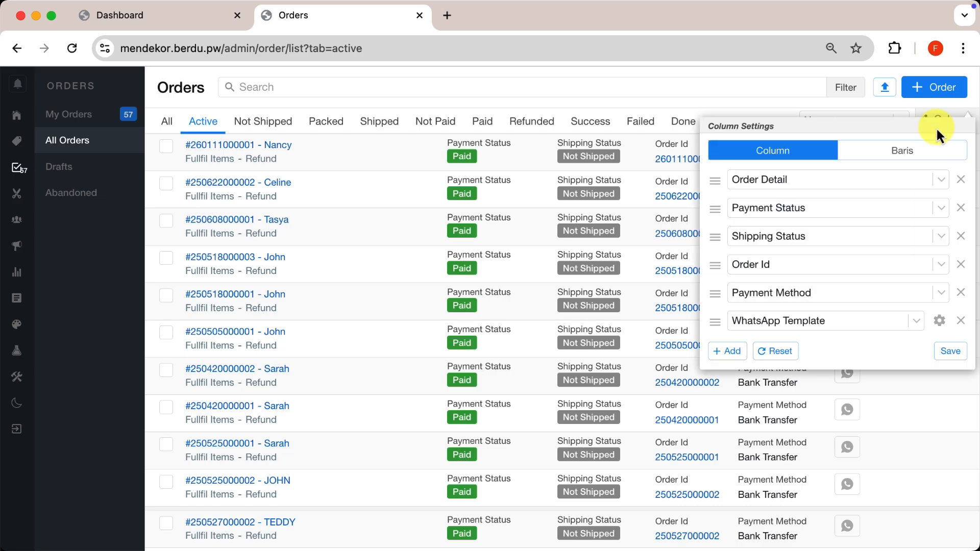
pyautogui.click(958, 321)
pyautogui.click(952, 326)
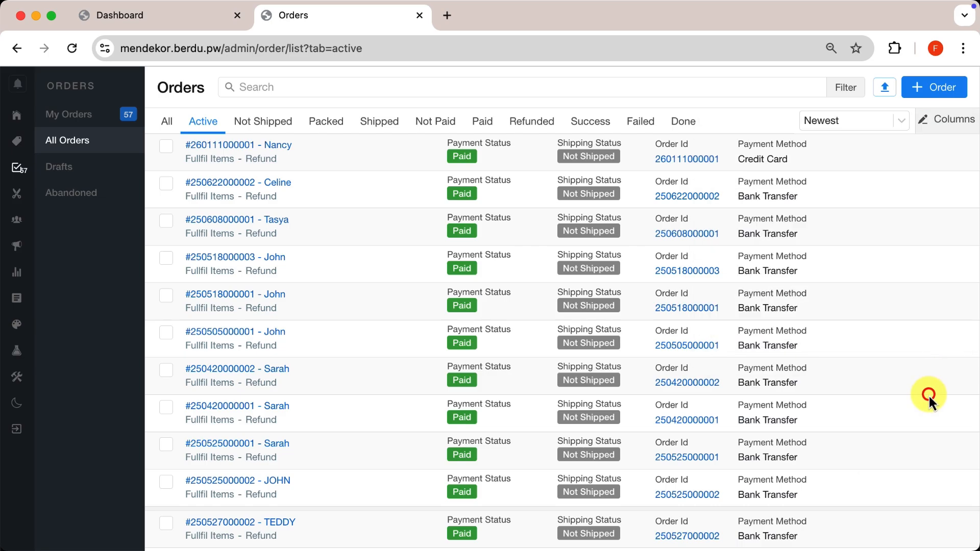
# Add a new column to the orders list and set it to WhatsApp Template.
pyautogui.click(936, 125)
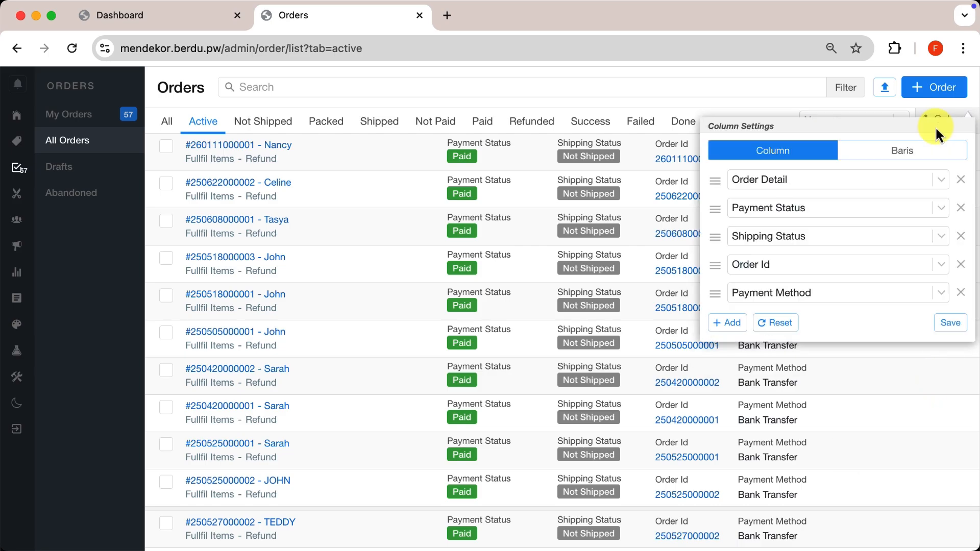
pyautogui.click(731, 323)
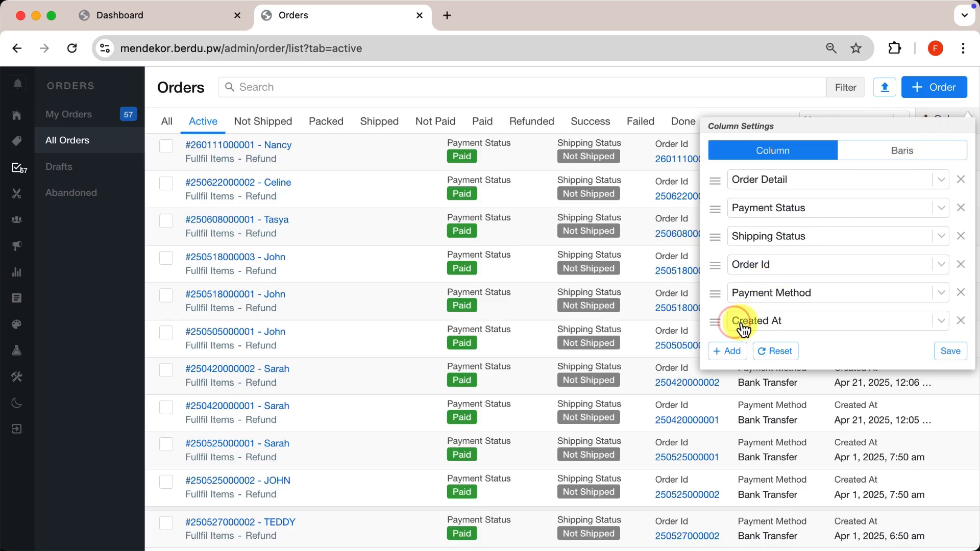
pyautogui.click(768, 323)
pyautogui.click(694, 159)
pyautogui.write('wha')
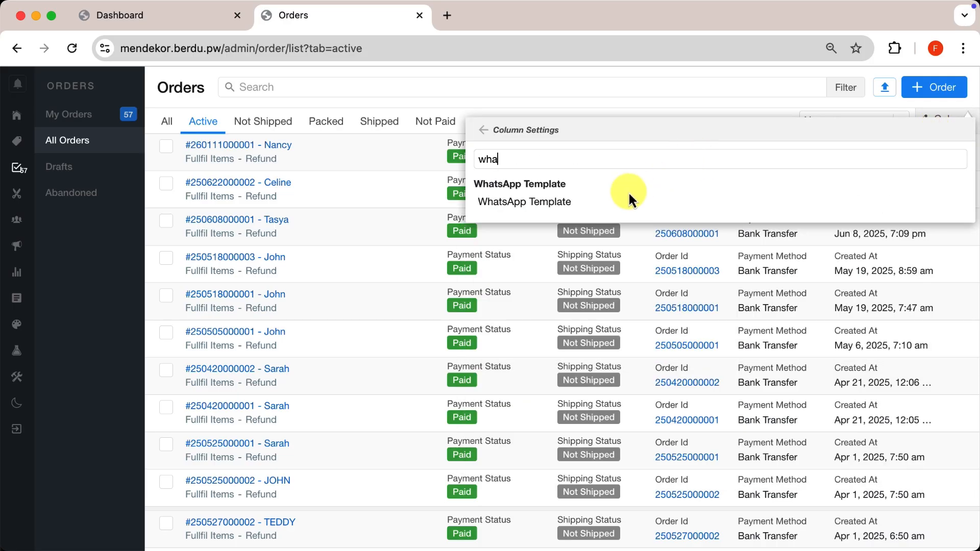
pyautogui.click(560, 204)
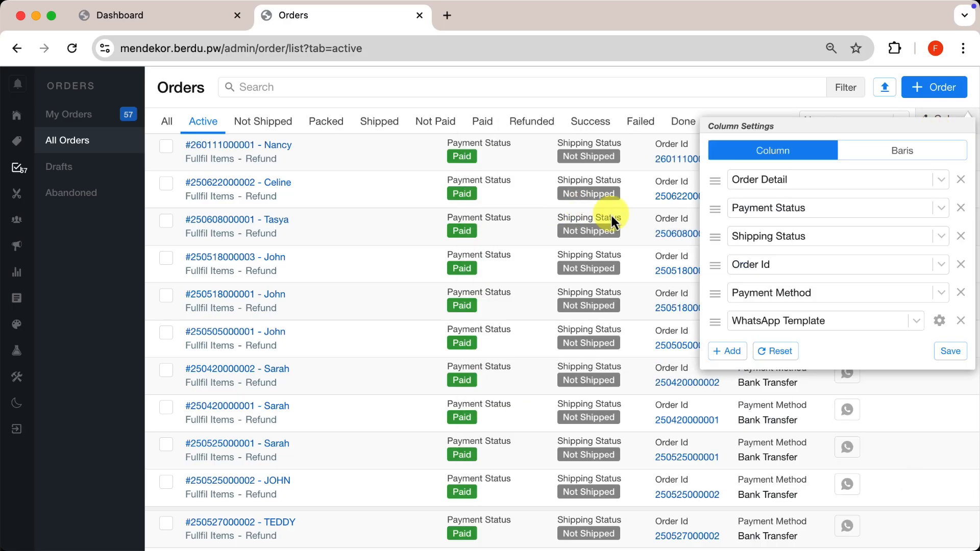
# Configure the WhatsApp Template column to use the Order Invoice template with WhatsApp Web as the method, and close the column settings.
pyautogui.click(940, 321)
pyautogui.click(789, 164)
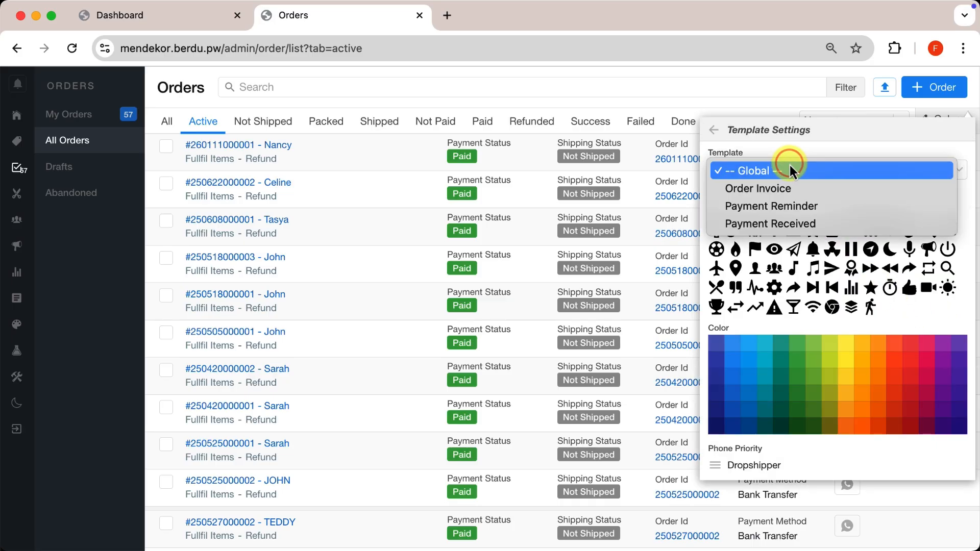
pyautogui.click(763, 189)
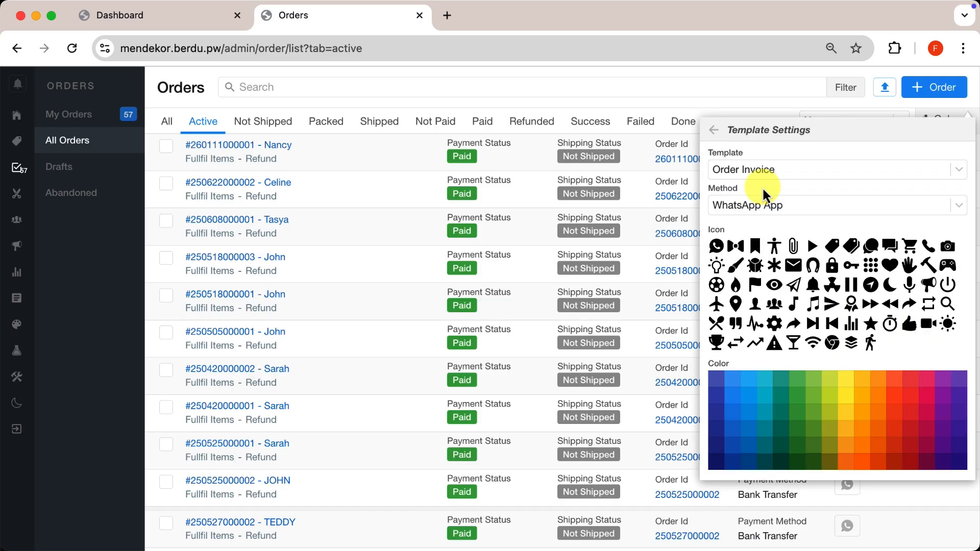
pyautogui.click(795, 205)
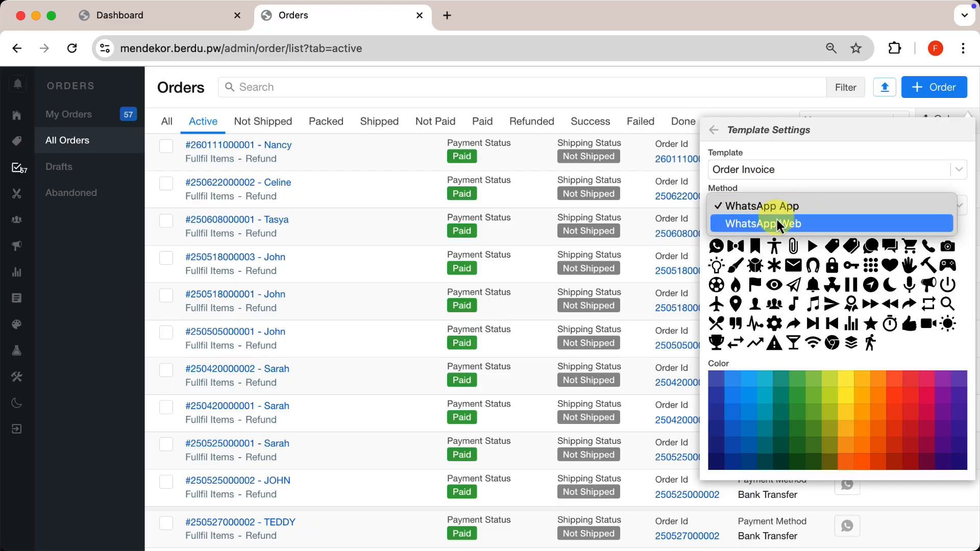
pyautogui.click(785, 229)
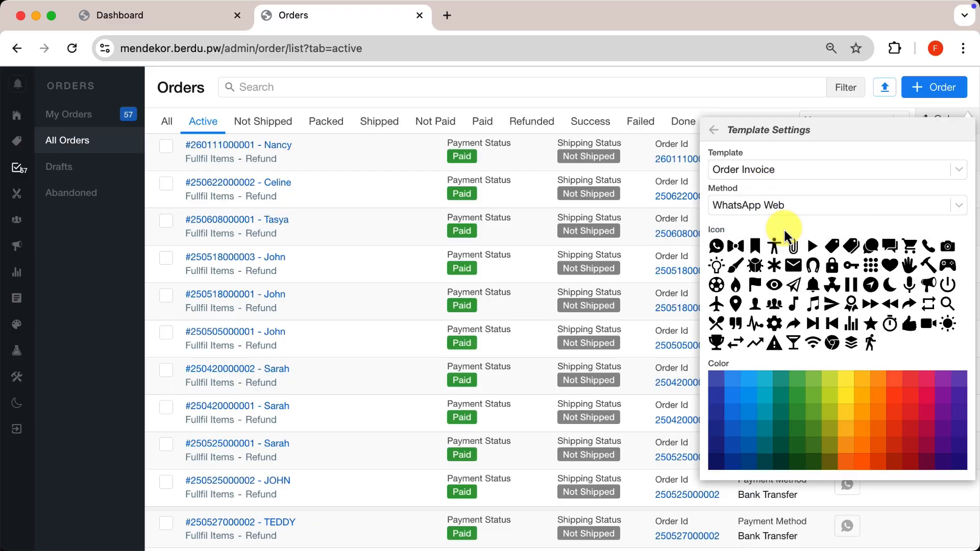
pyautogui.click(654, 280)
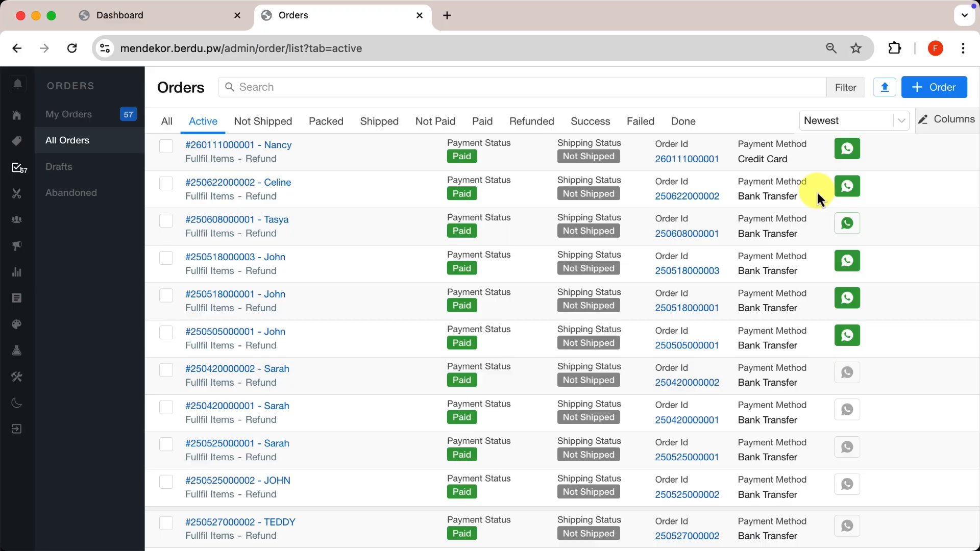
# Open the invoice message for the Credit Card order in WhatsApp Web, review its full text and send it.
pyautogui.click(848, 151)
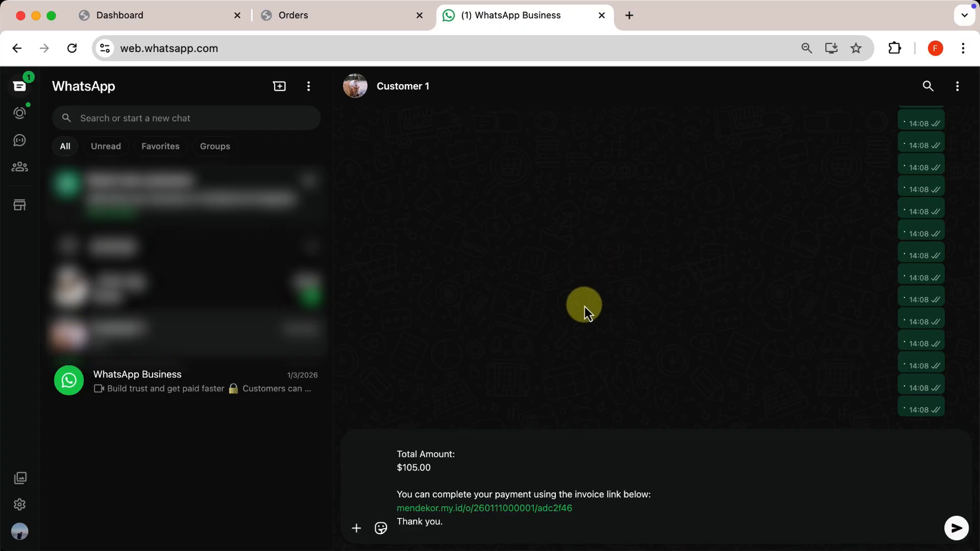
pyautogui.scroll(2, 529, 474)
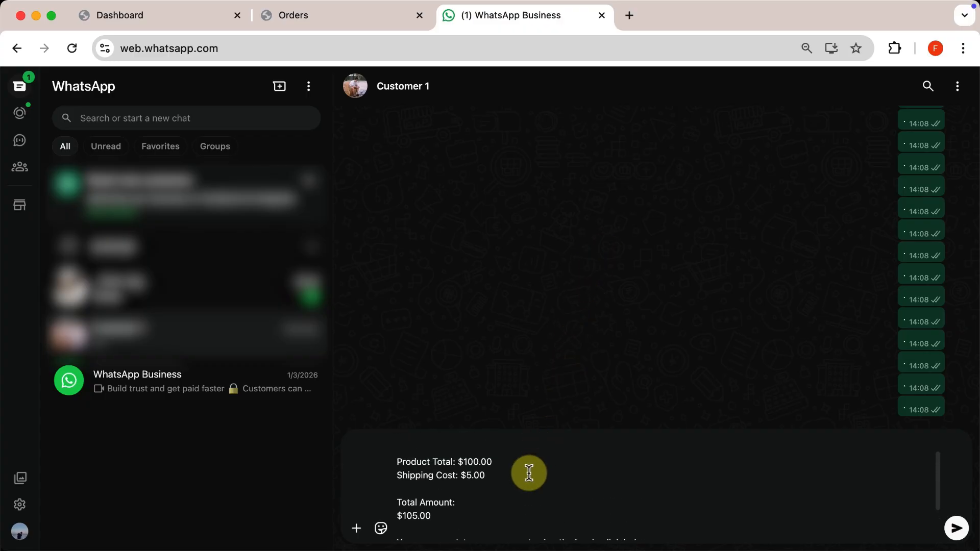
pyautogui.scroll(2, 529, 473)
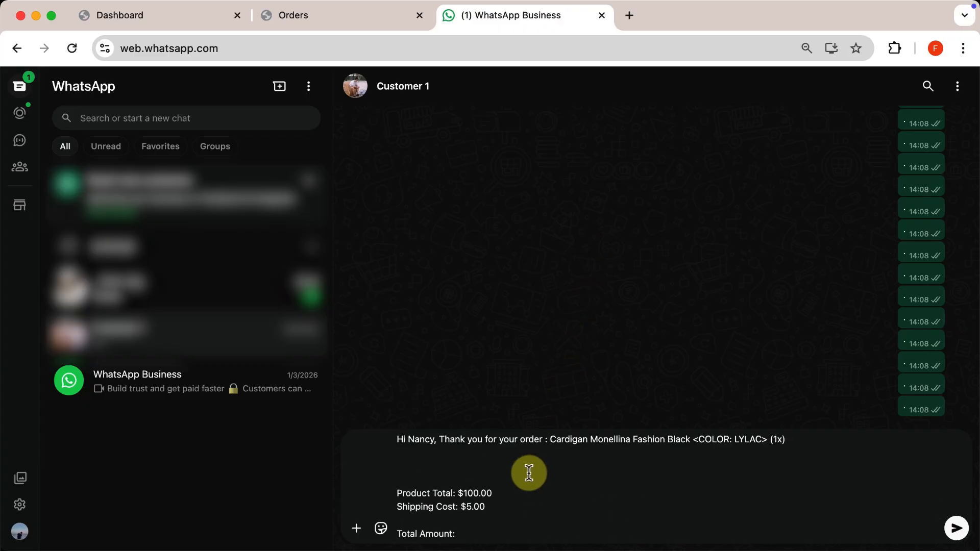
pyautogui.scroll(-4, 528, 474)
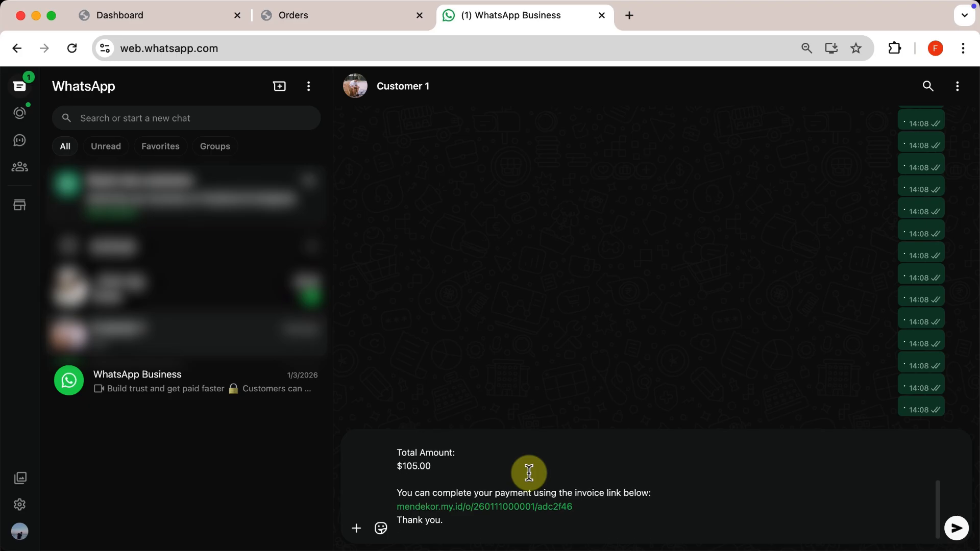
pyautogui.click(484, 474)
pyautogui.click(956, 526)
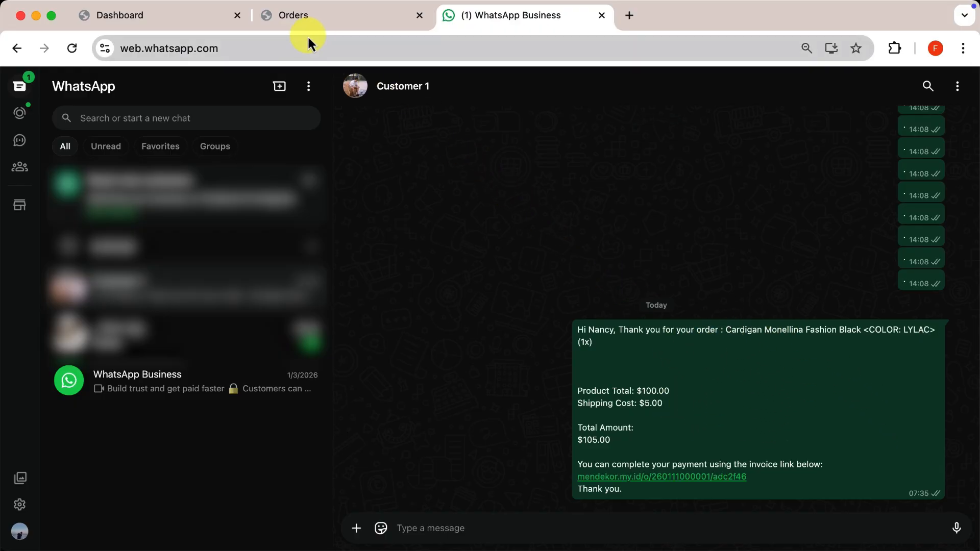
# Return to Orders, send the WhatsApp invoice message for the second order, paid by Bank Transfer, and go back to the orders list.
pyautogui.click(267, 18)
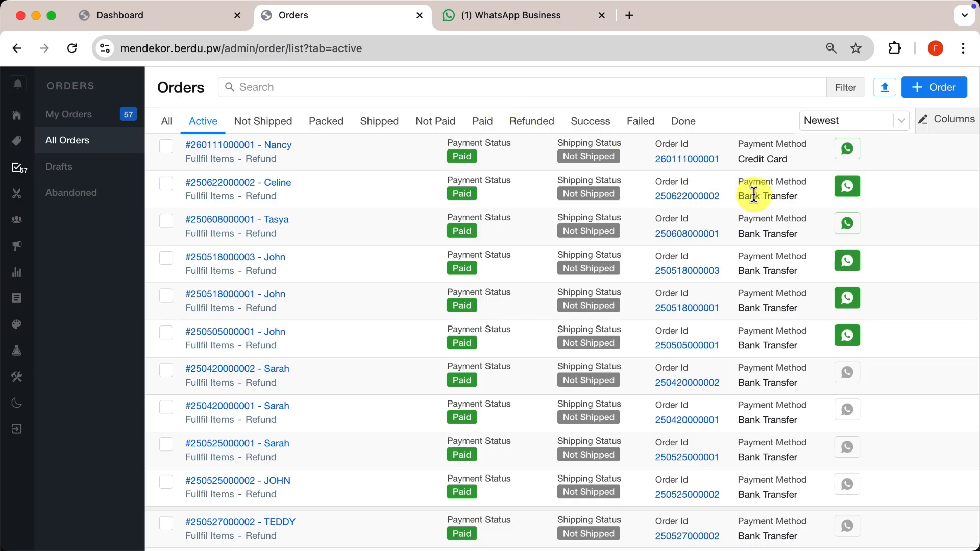
pyautogui.click(849, 186)
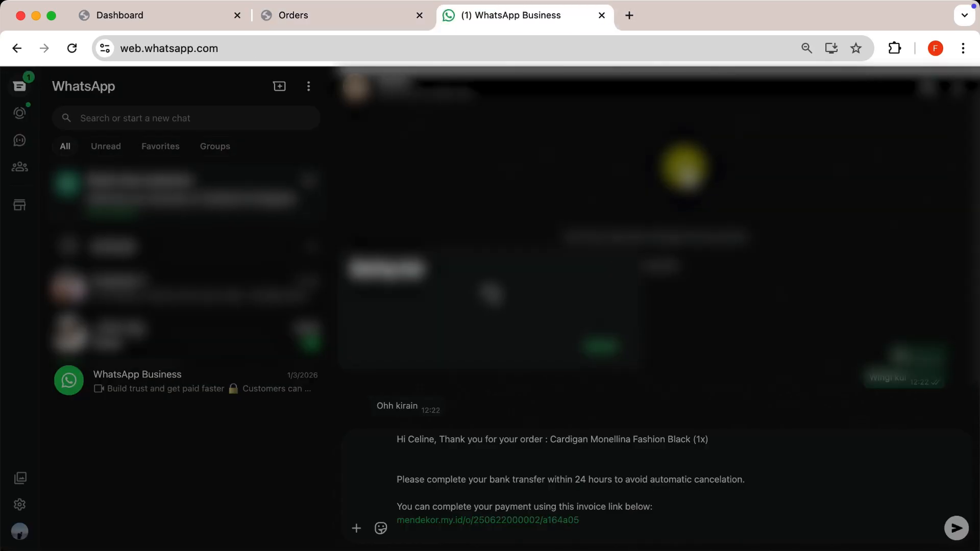
pyautogui.press('Return')
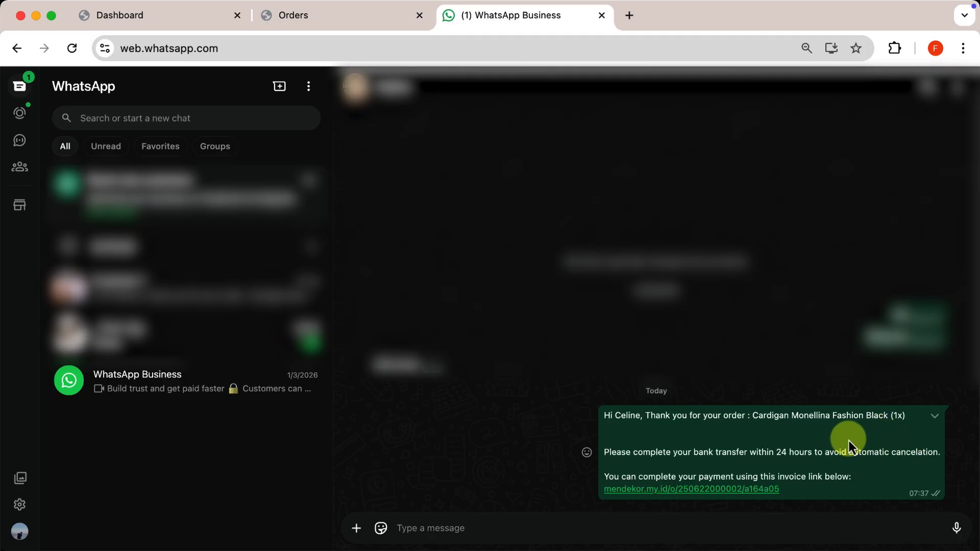
pyautogui.click(266, 18)
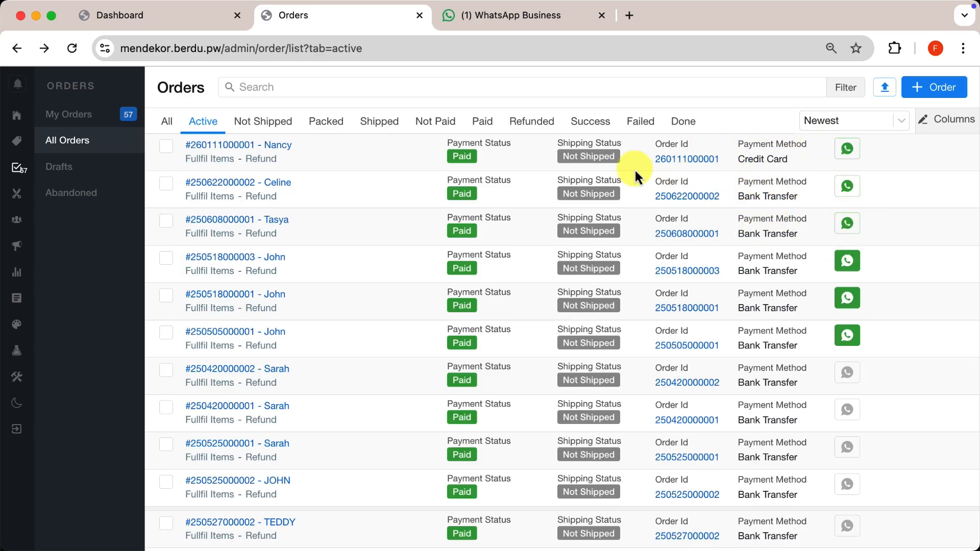
# Switch to the WhatsApp Template editor, review the list of available variables and highlight payment_method in the Order Invoice condition.
pyautogui.click(85, 17)
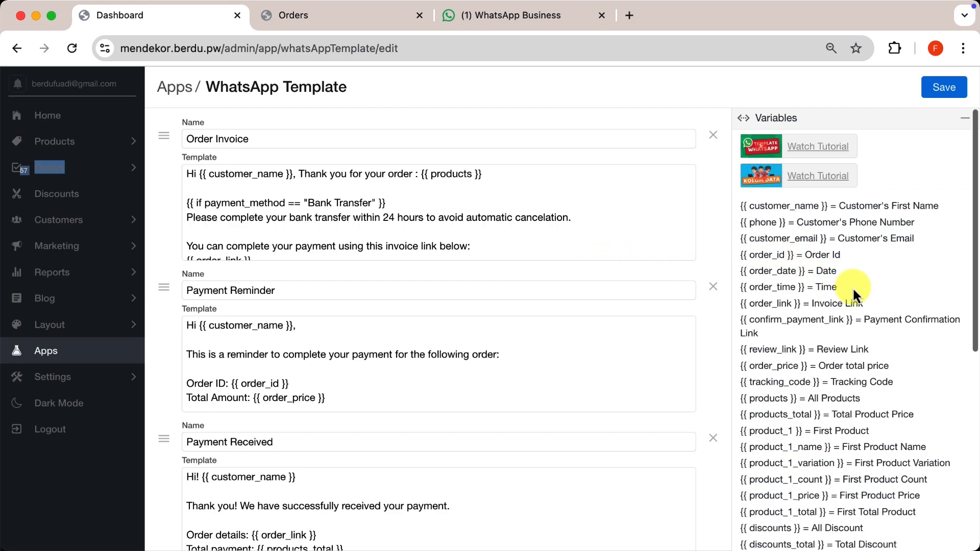
pyautogui.scroll(-5, 852, 287)
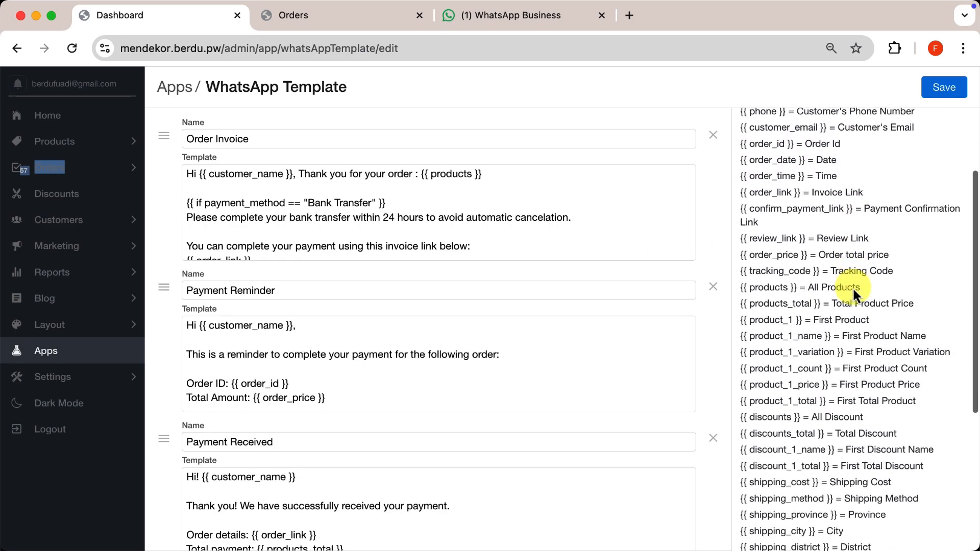
pyautogui.scroll(-7, 852, 287)
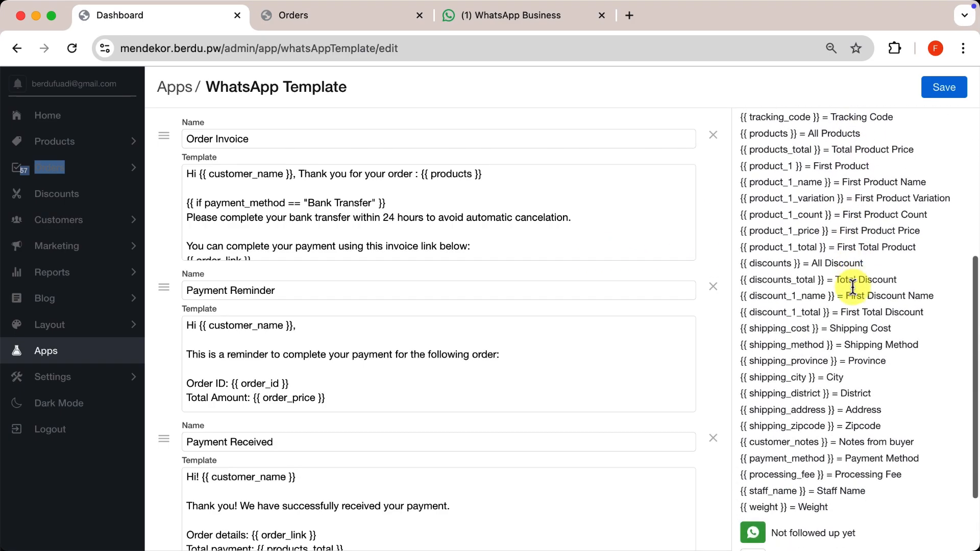
pyautogui.scroll(-4, 852, 287)
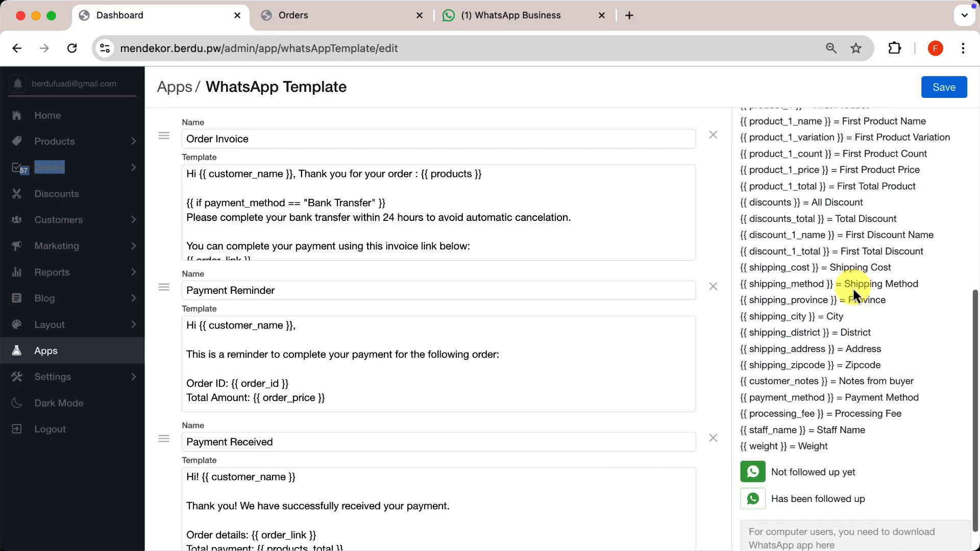
pyautogui.scroll(10, 852, 286)
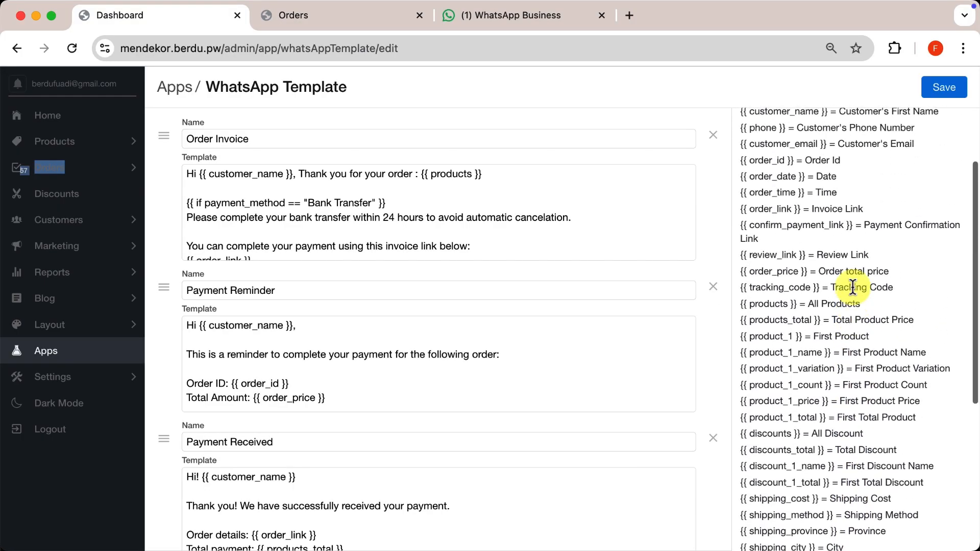
pyautogui.scroll(4, 853, 286)
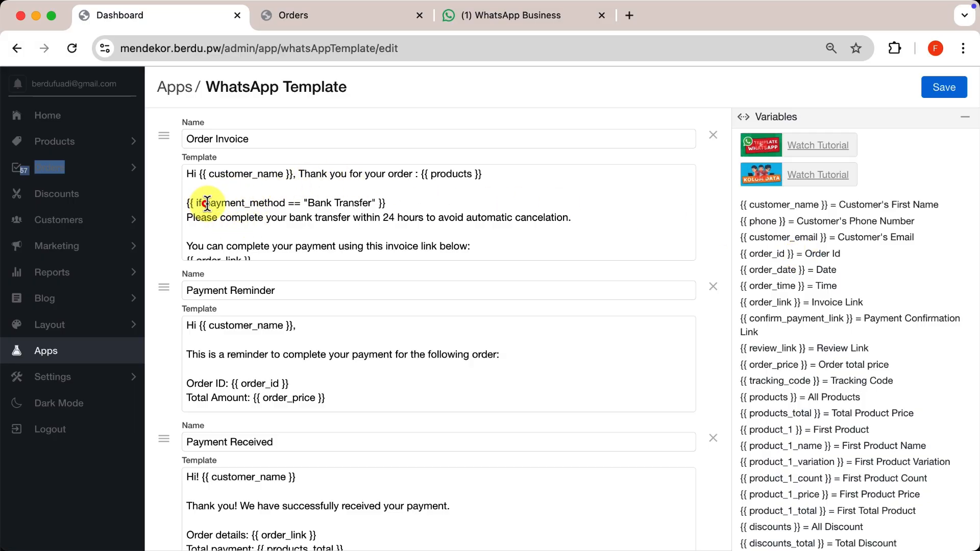
pyautogui.moveTo(205, 203); pyautogui.dragTo(284, 203)
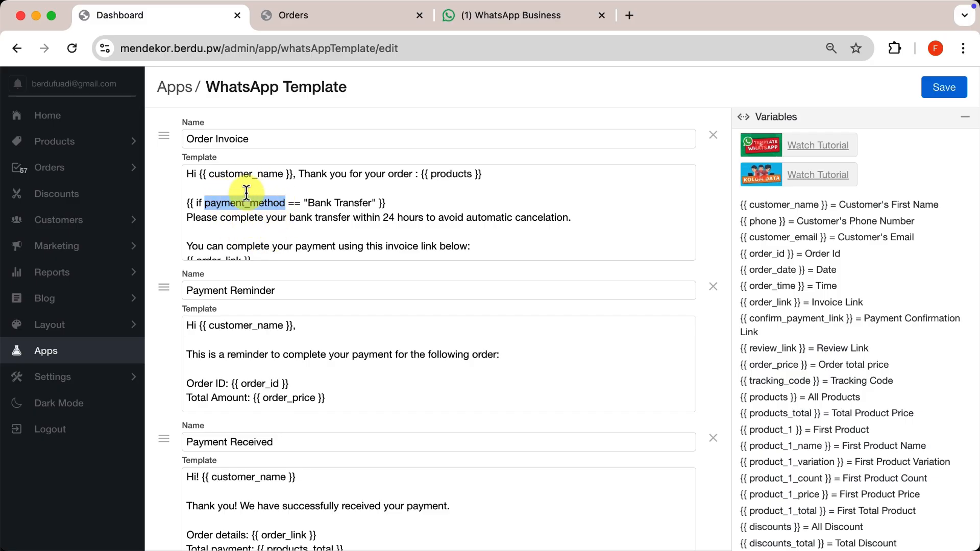
# Return to Orders, remove the two extra WhatsApp Template columns so only the first remains, and save the column settings.
pyautogui.click(269, 18)
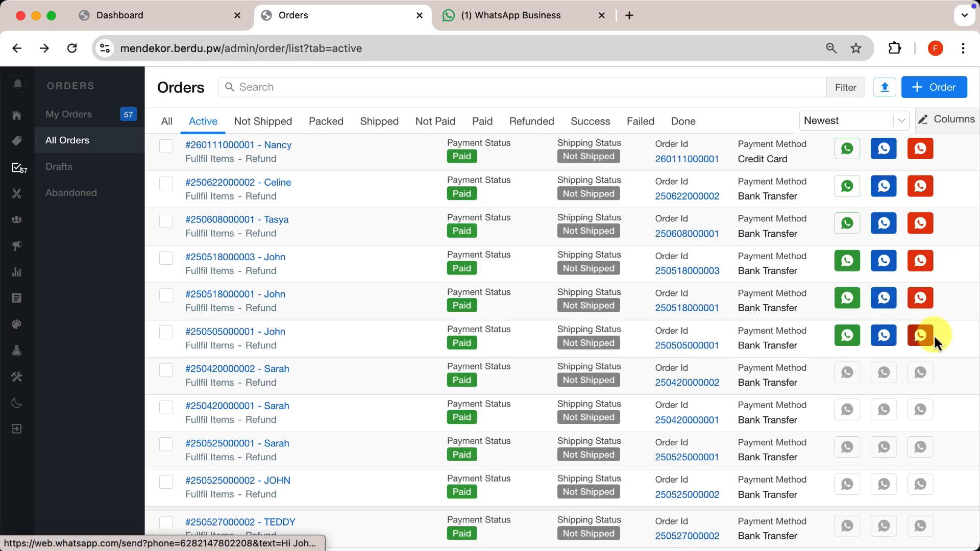
pyautogui.click(945, 132)
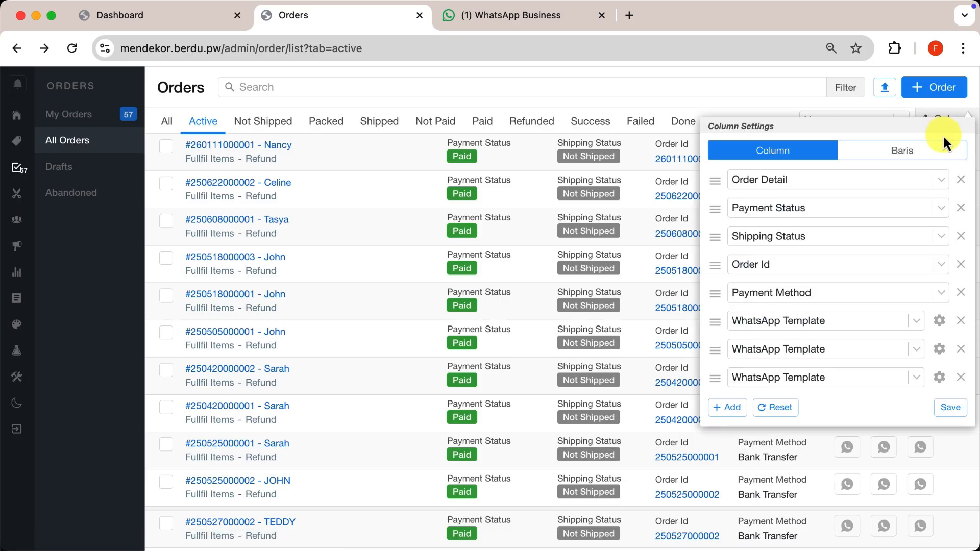
pyautogui.click(960, 349)
pyautogui.click(960, 349)
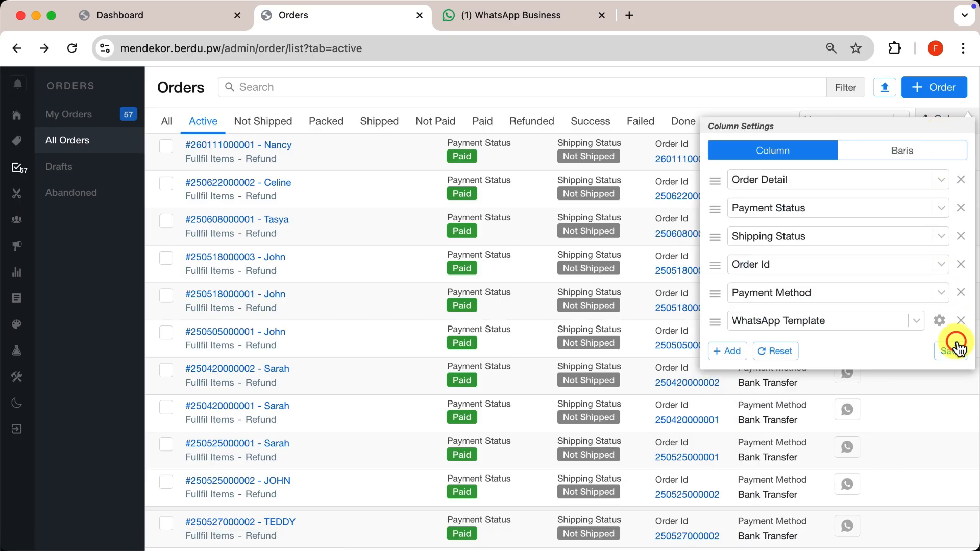
pyautogui.click(929, 404)
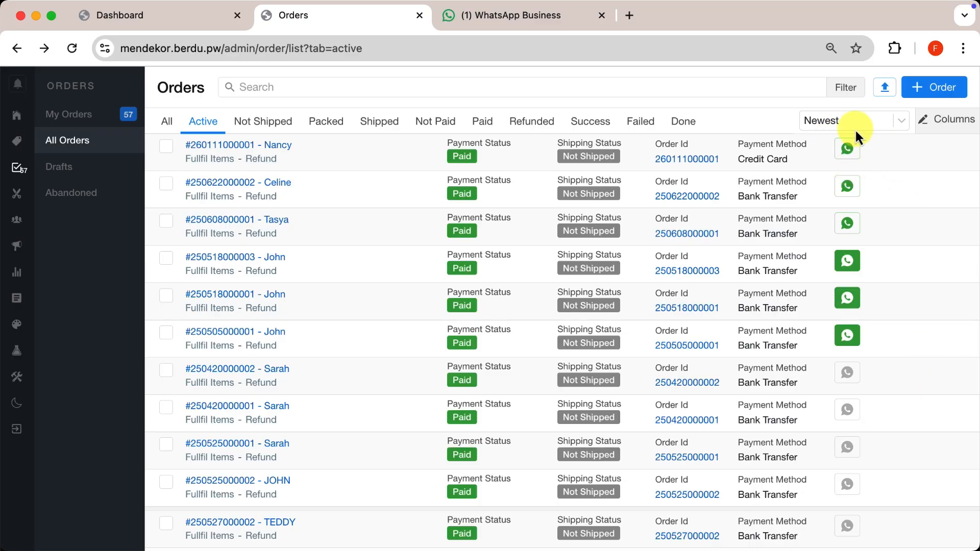